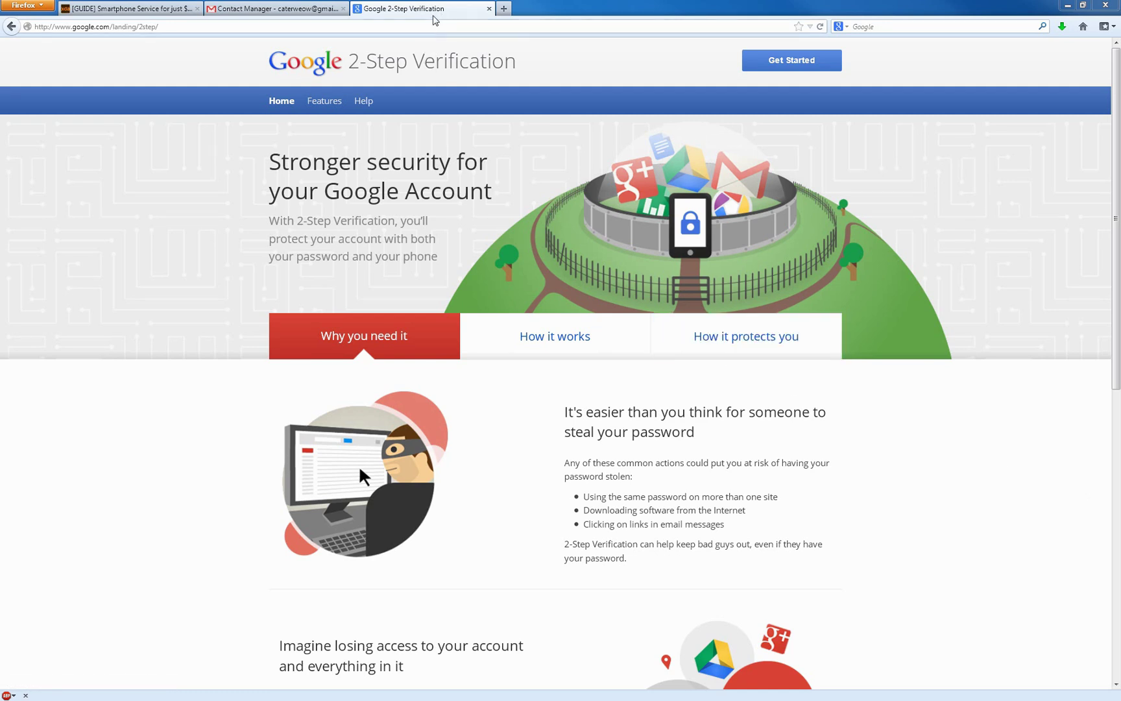
Close the 2-Step Verification page and set Gmail's chat setting to Chat off, saving the changes
{"action": "middle_click", "coordinate": [438, 15]}
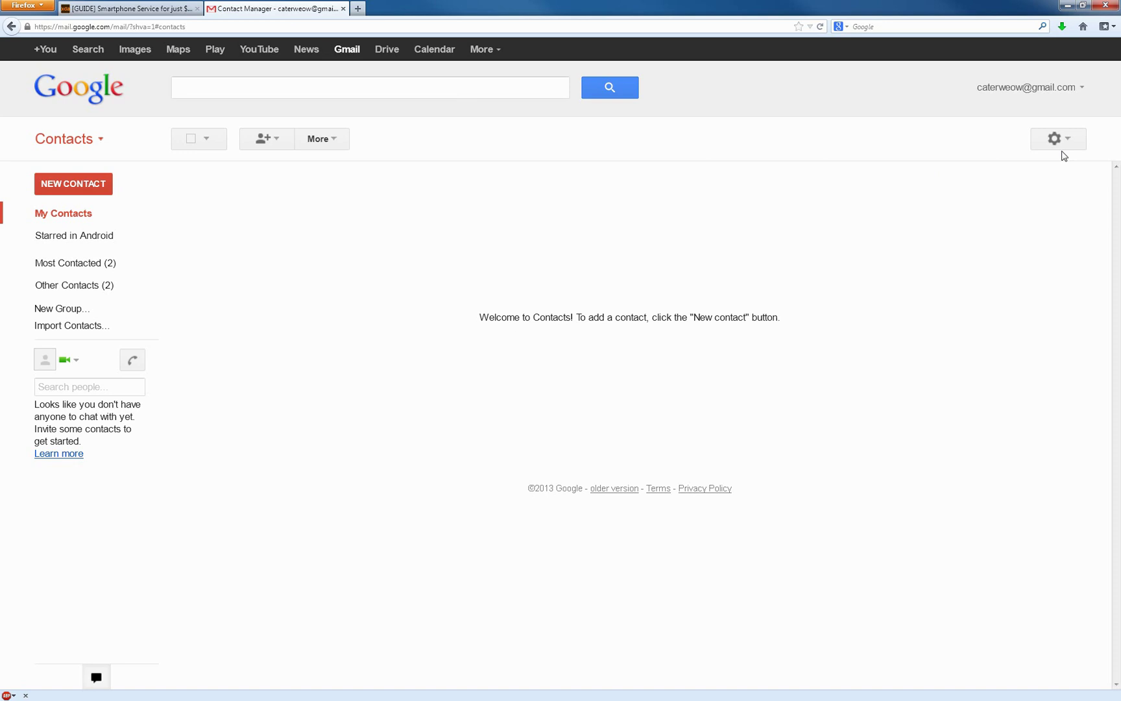
{"action": "left_click", "coordinate": [1062, 146]}
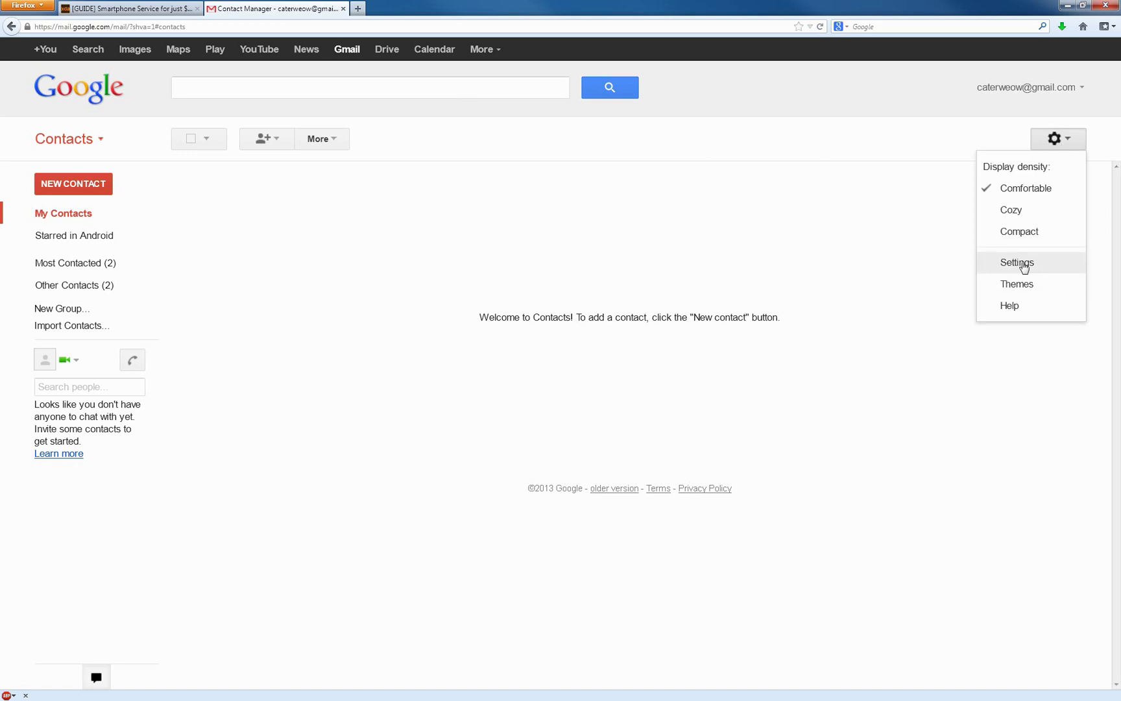
{"action": "left_click", "coordinate": [1018, 263]}
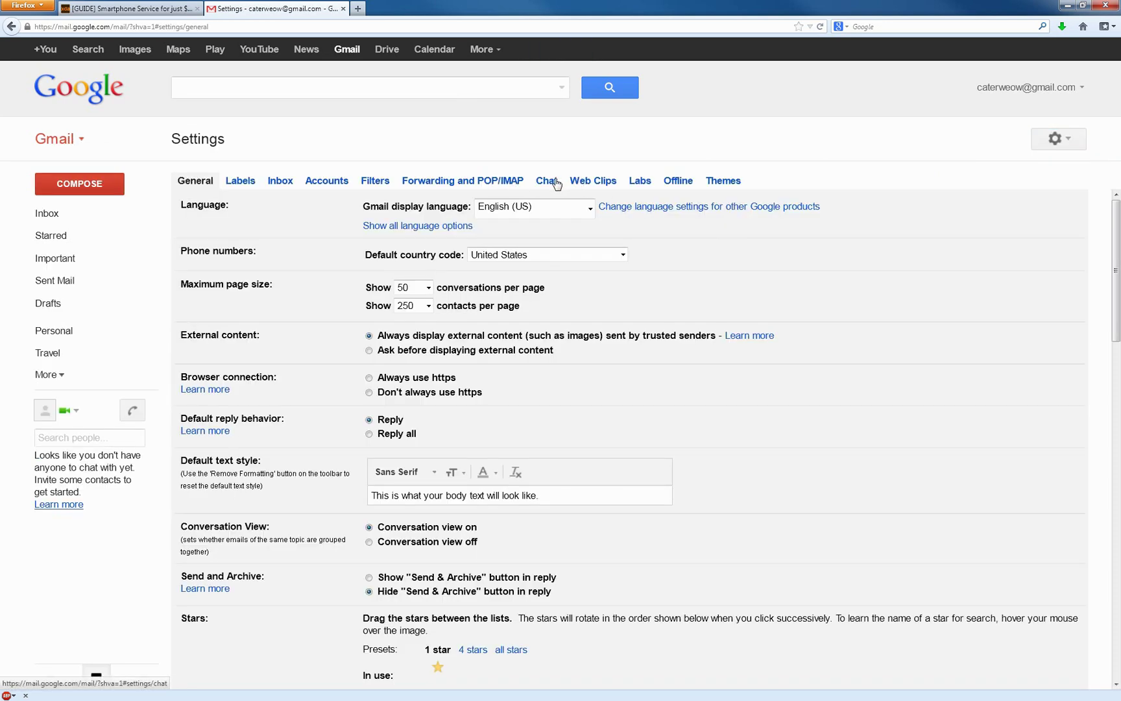
{"action": "left_click", "coordinate": [549, 181]}
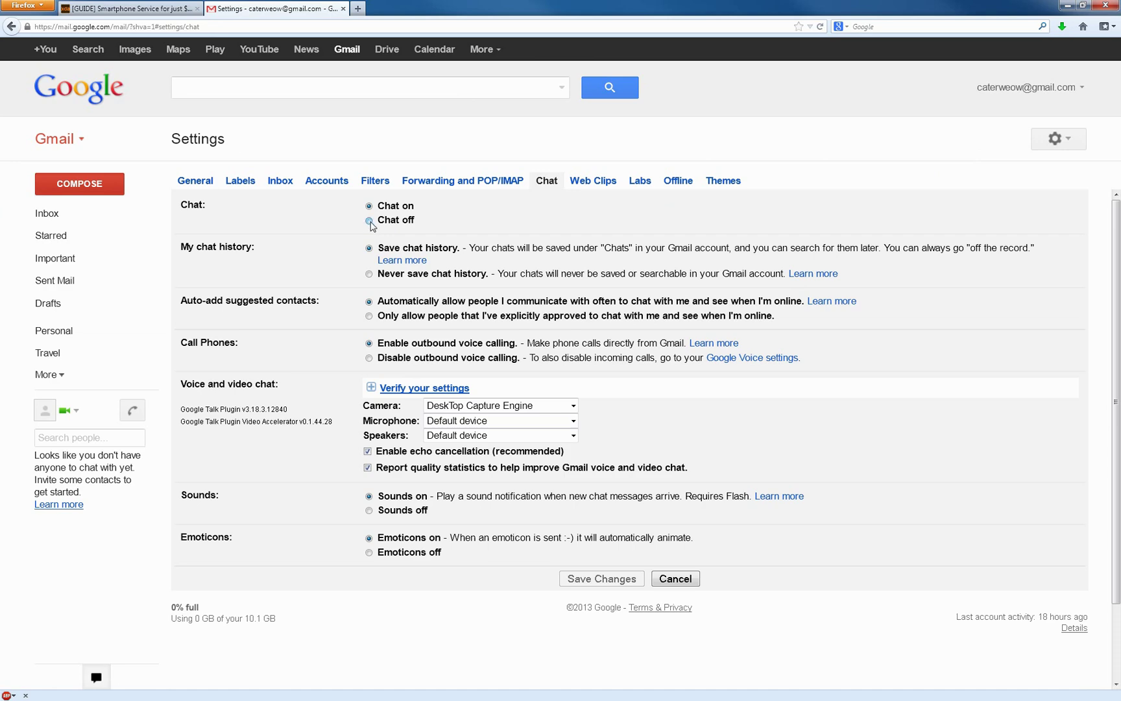
{"action": "left_click", "coordinate": [370, 221]}
{"action": "left_click", "coordinate": [608, 582]}
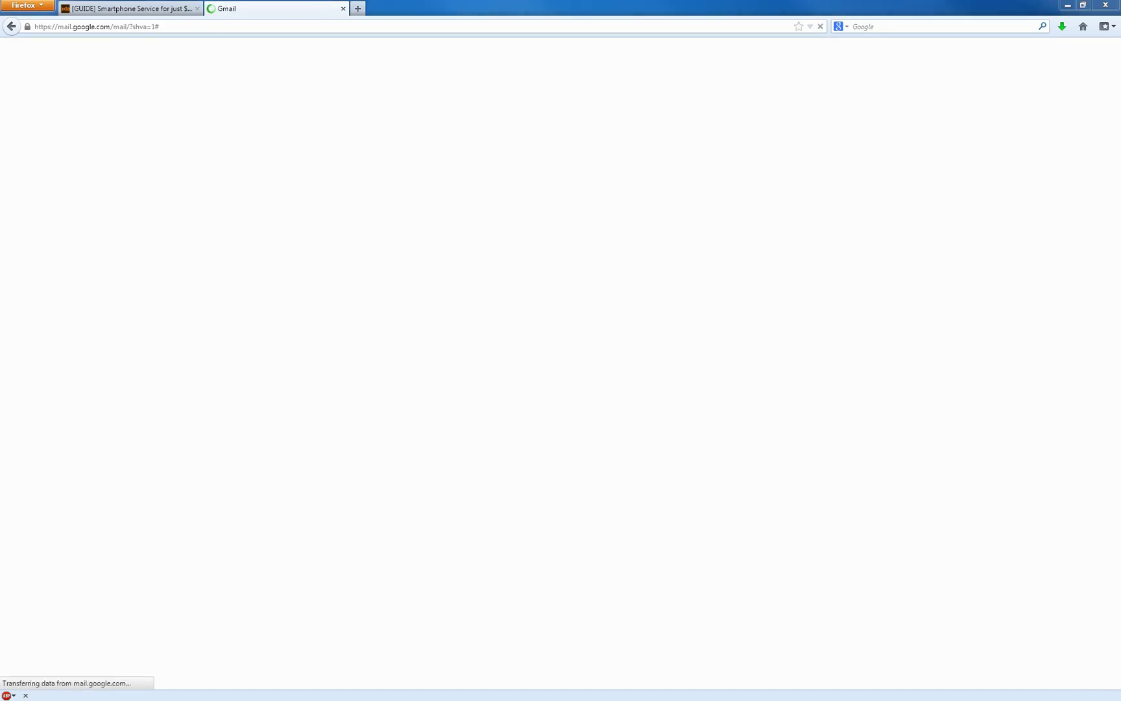
Switch to the androVM Android virtual machine, move its window aside, and open the Talk app from the app drawer
{"action": "key", "text": "alt+Tab"}
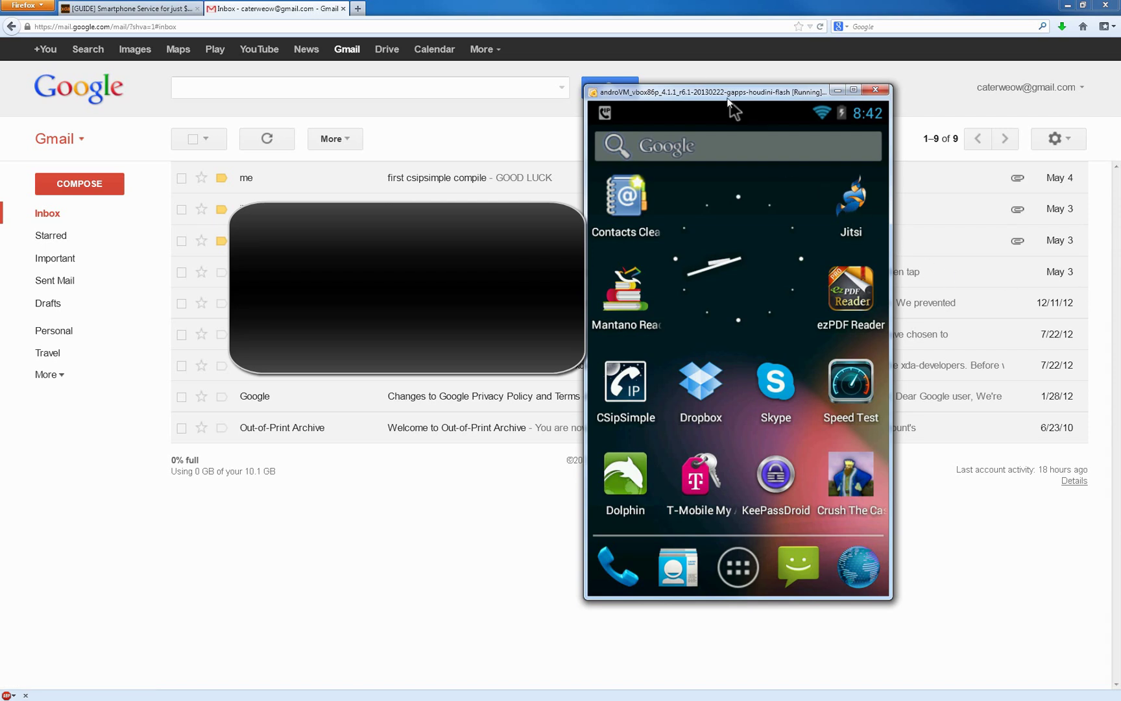
{"action": "left_click_drag", "start_coordinate": [730, 102], "coordinate": [790, 101]}
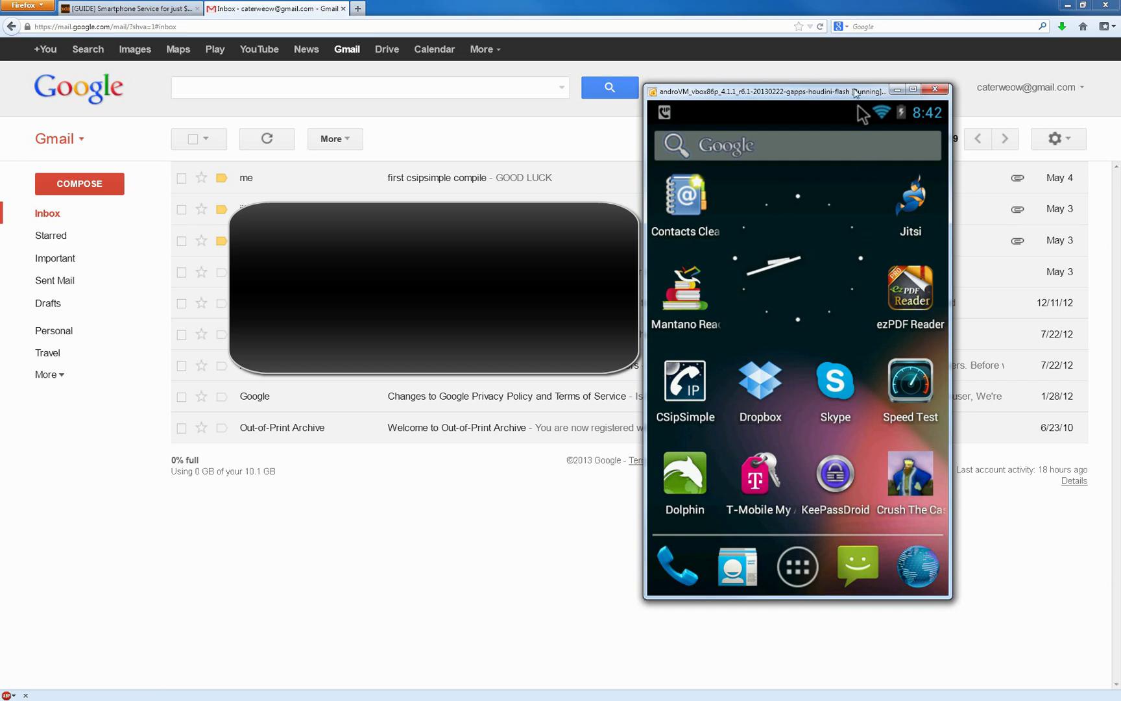
{"action": "left_click_drag", "start_coordinate": [814, 91], "coordinate": [855, 85]}
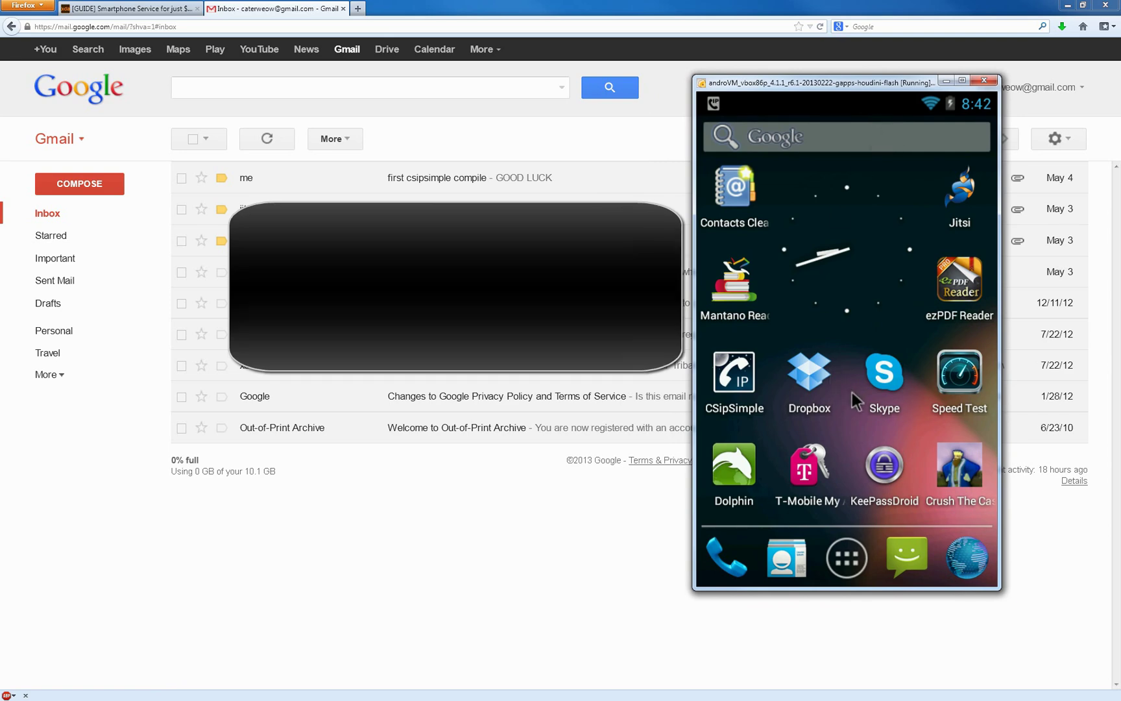
{"action": "left_click", "coordinate": [846, 562]}
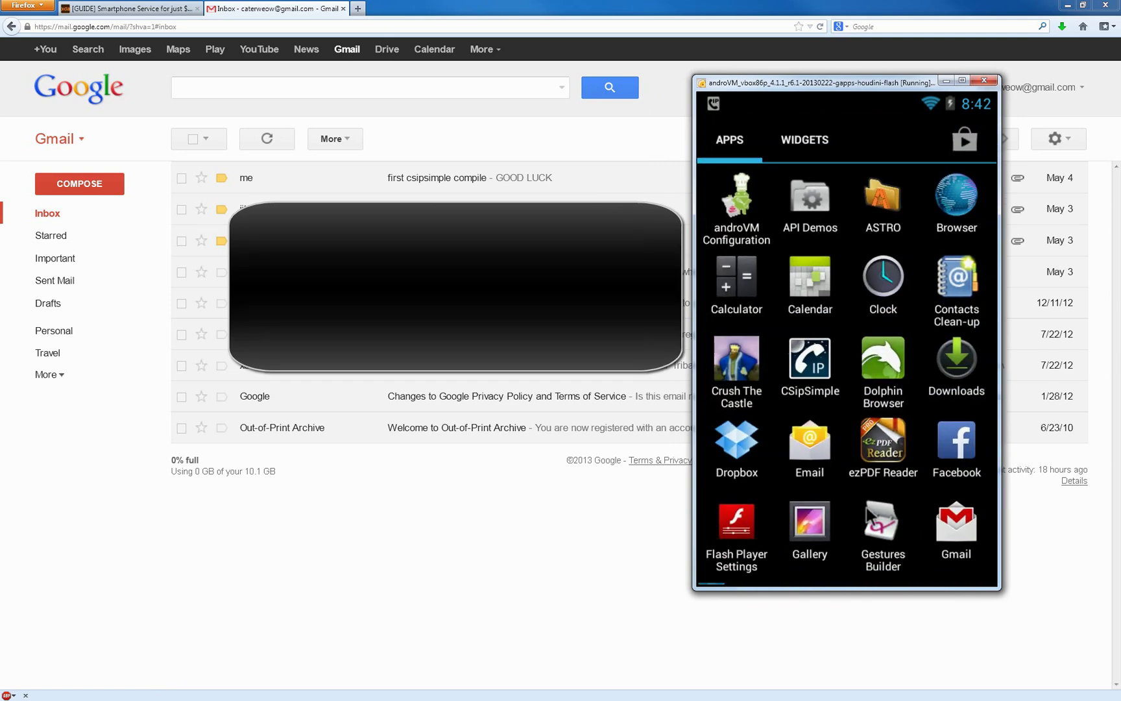
{"action": "left_click_drag", "start_coordinate": [938, 398], "coordinate": [806, 389]}
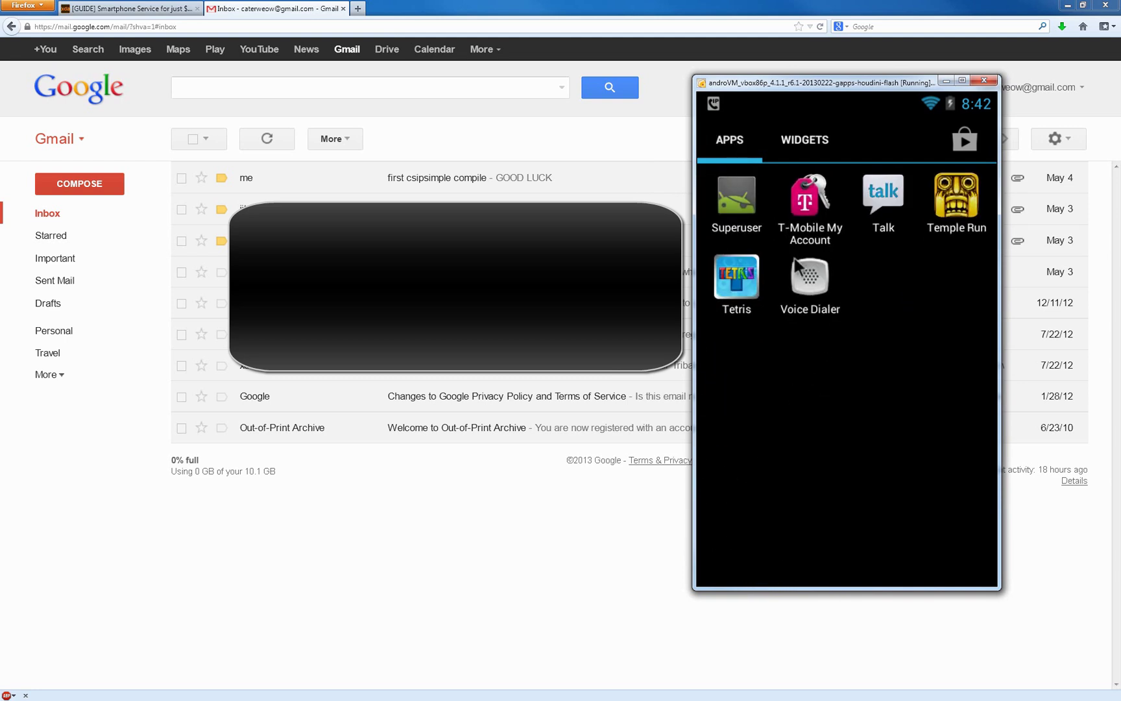
{"action": "key", "text": "Escape"}
{"action": "left_click", "coordinate": [851, 559]}
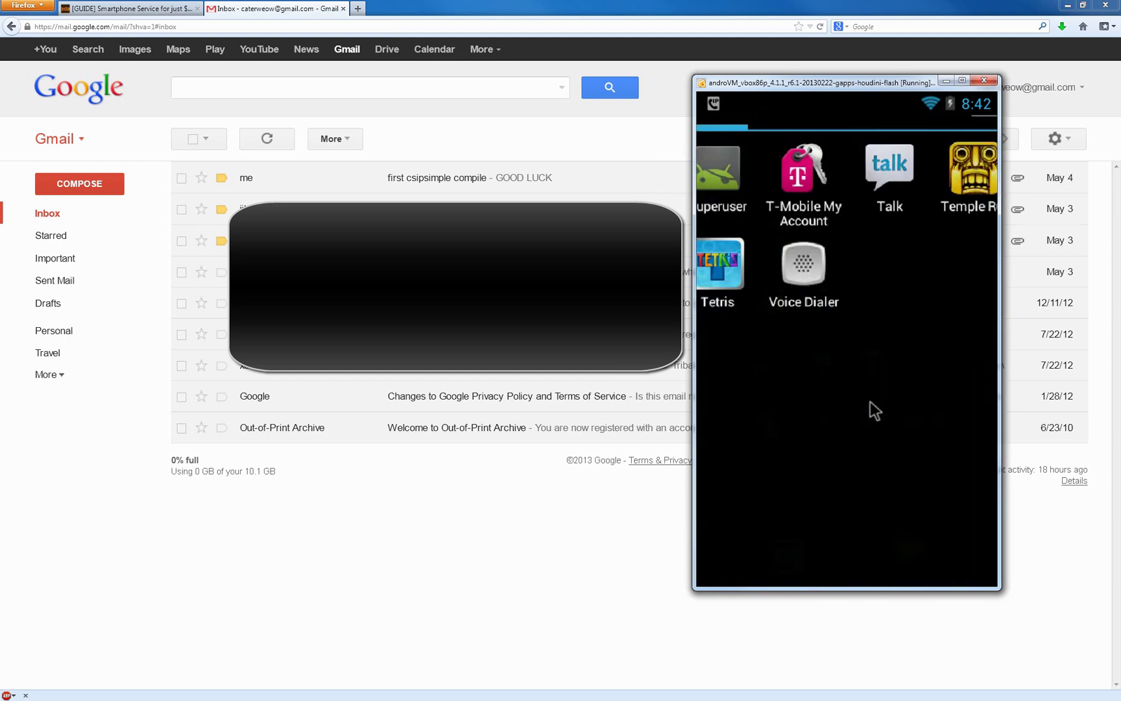
{"action": "left_click", "coordinate": [887, 205]}
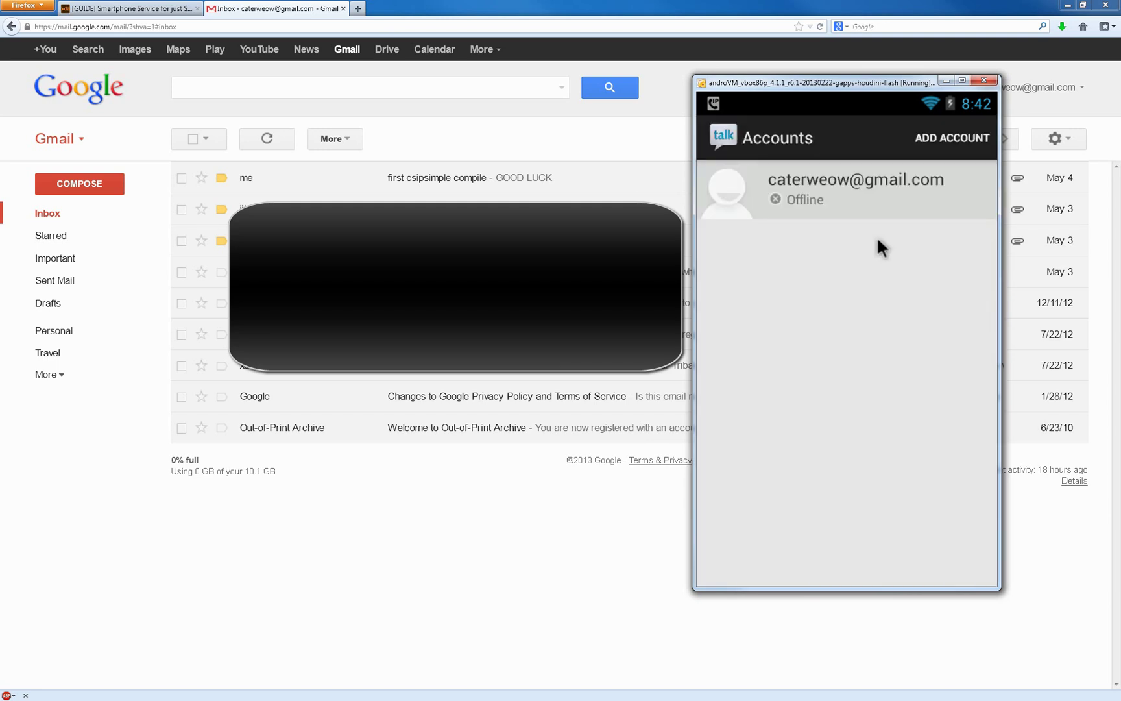
Sign in to the offline Talk account and set its status to Available
{"action": "left_click", "coordinate": [819, 201]}
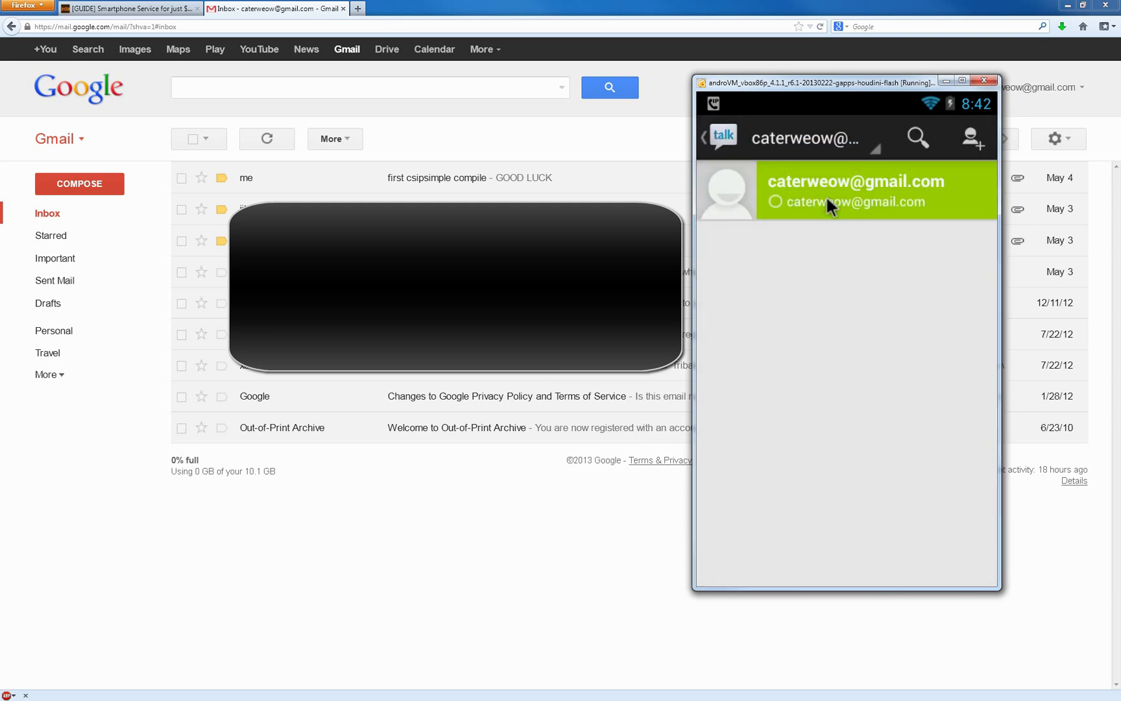
{"action": "left_click", "coordinate": [827, 202]}
{"action": "left_click", "coordinate": [826, 195]}
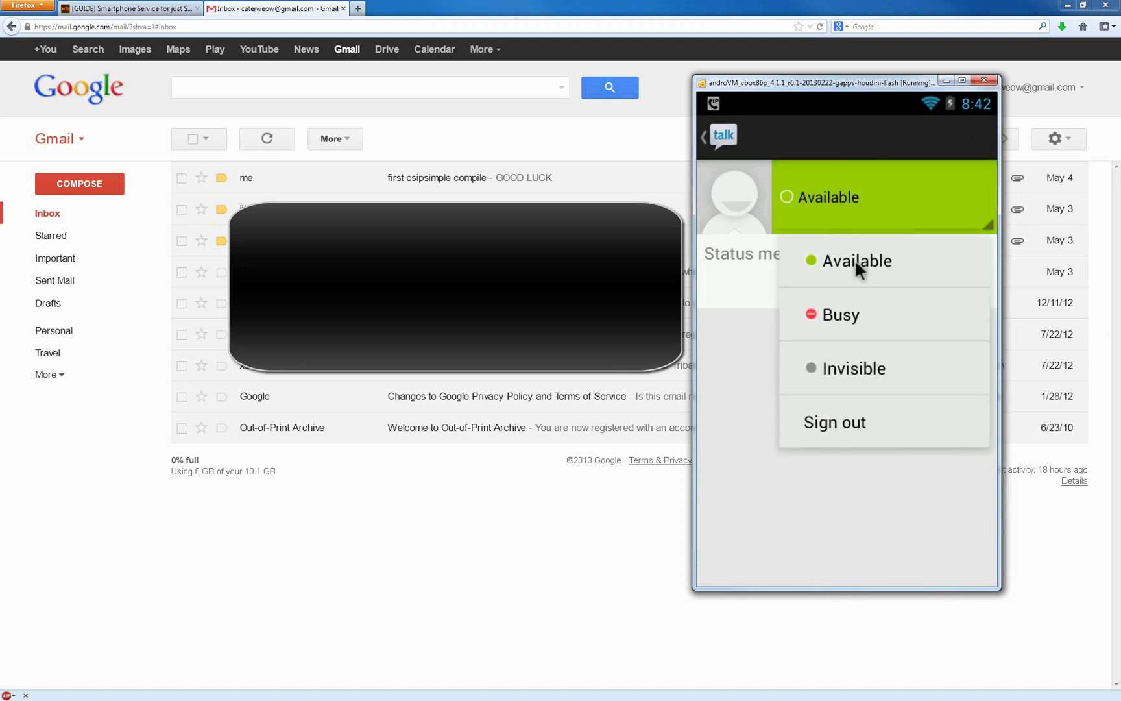
{"action": "left_click", "coordinate": [854, 267]}
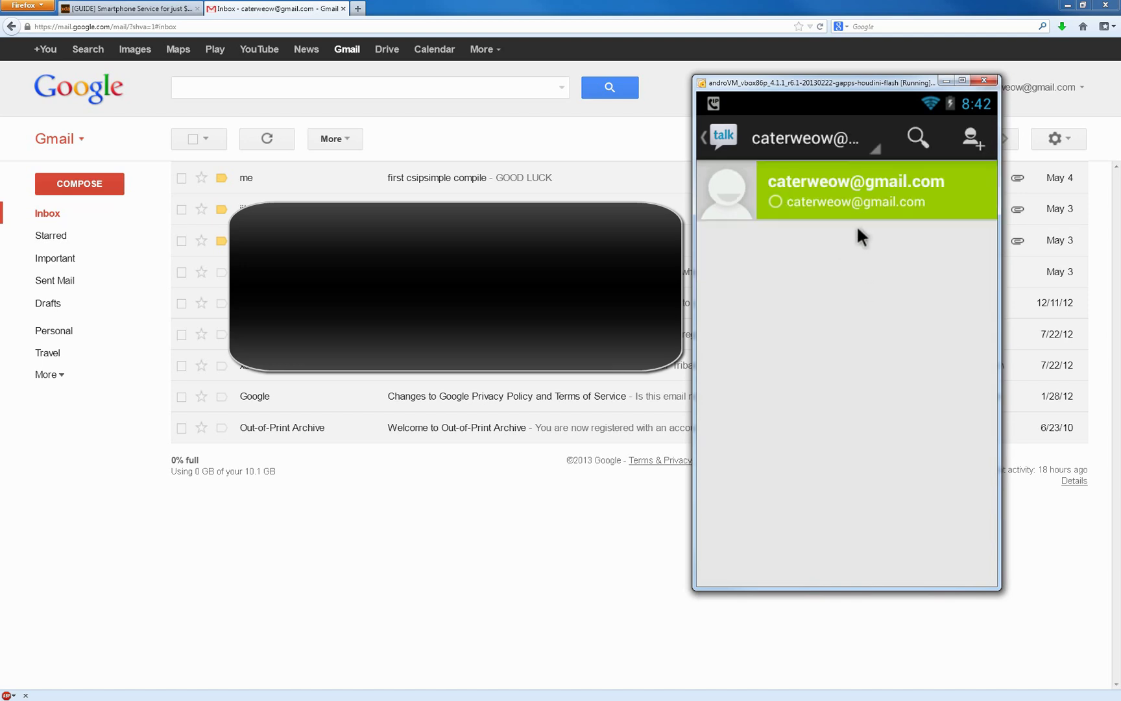
Sign out of the Talk account through its status options and leave the app
{"action": "left_click", "coordinate": [835, 198]}
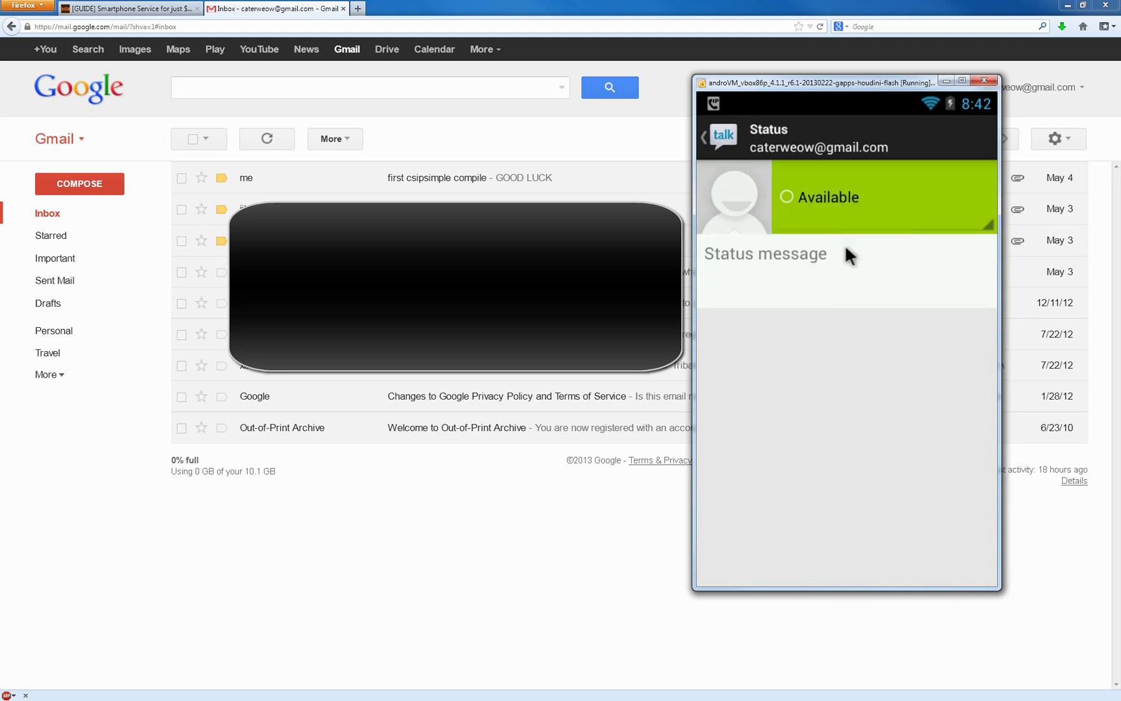
{"action": "left_click", "coordinate": [841, 198]}
{"action": "left_click", "coordinate": [860, 424]}
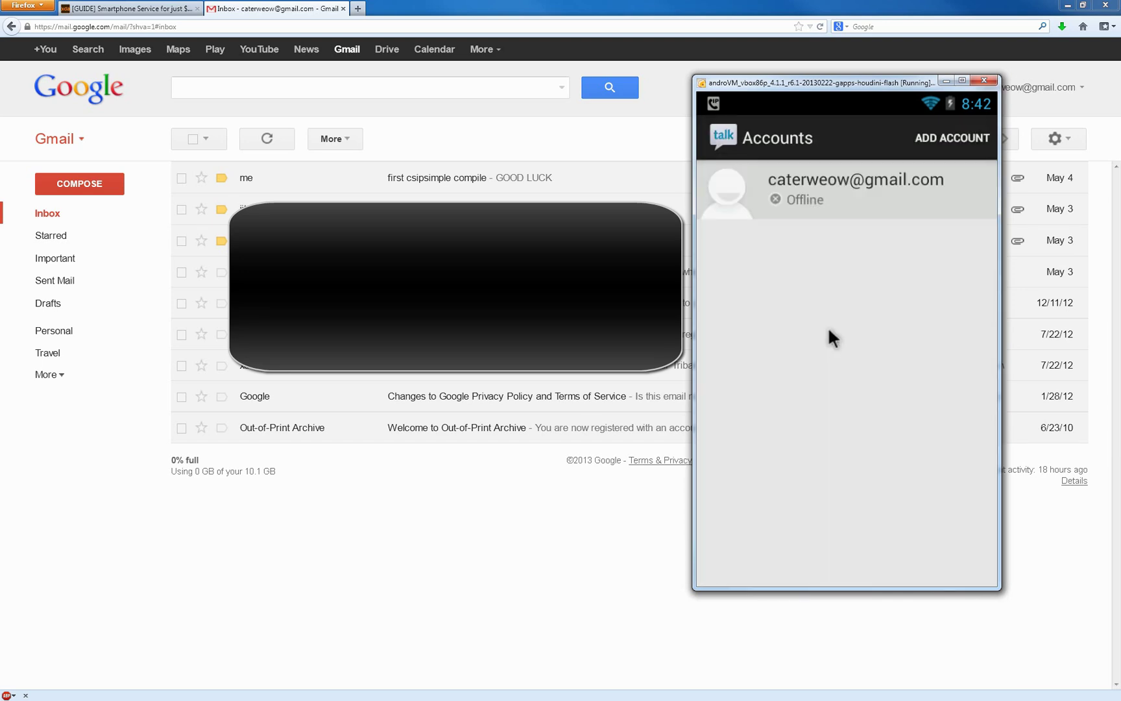
{"action": "key", "text": "Escape"}
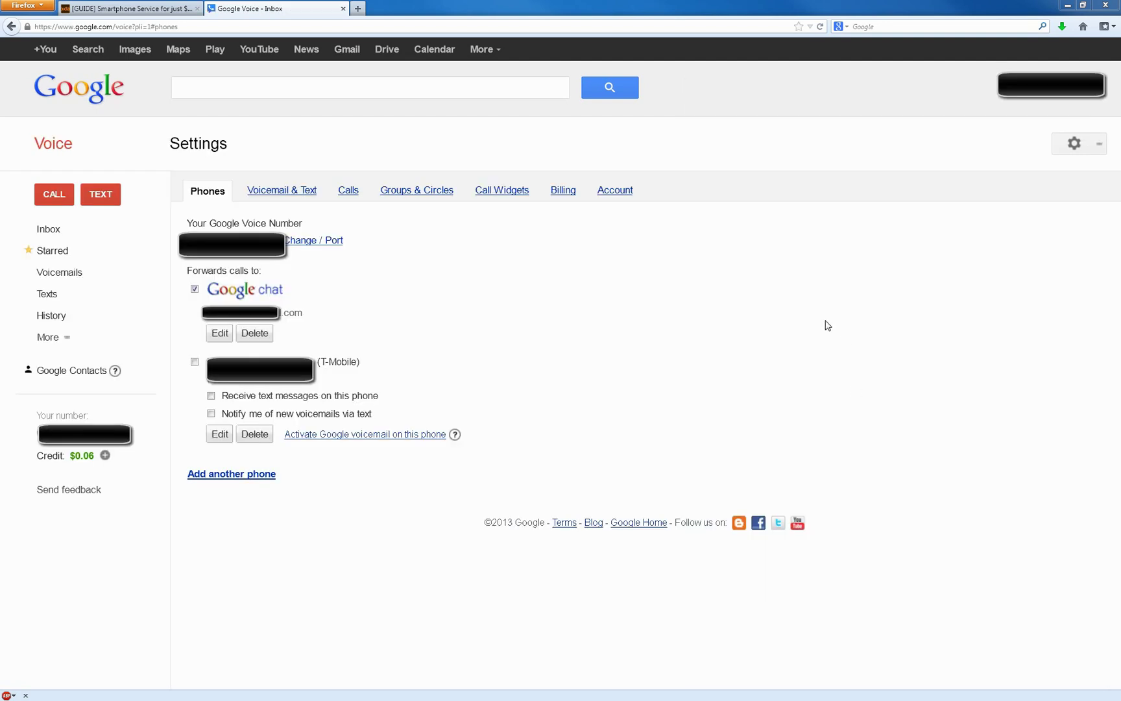
In the Google Voice phone settings, review the Google chat forwarding phone's voicemail access and ring schedule, then cancel the edit
{"action": "left_click", "coordinate": [1070, 147]}
{"action": "left_click", "coordinate": [1060, 171]}
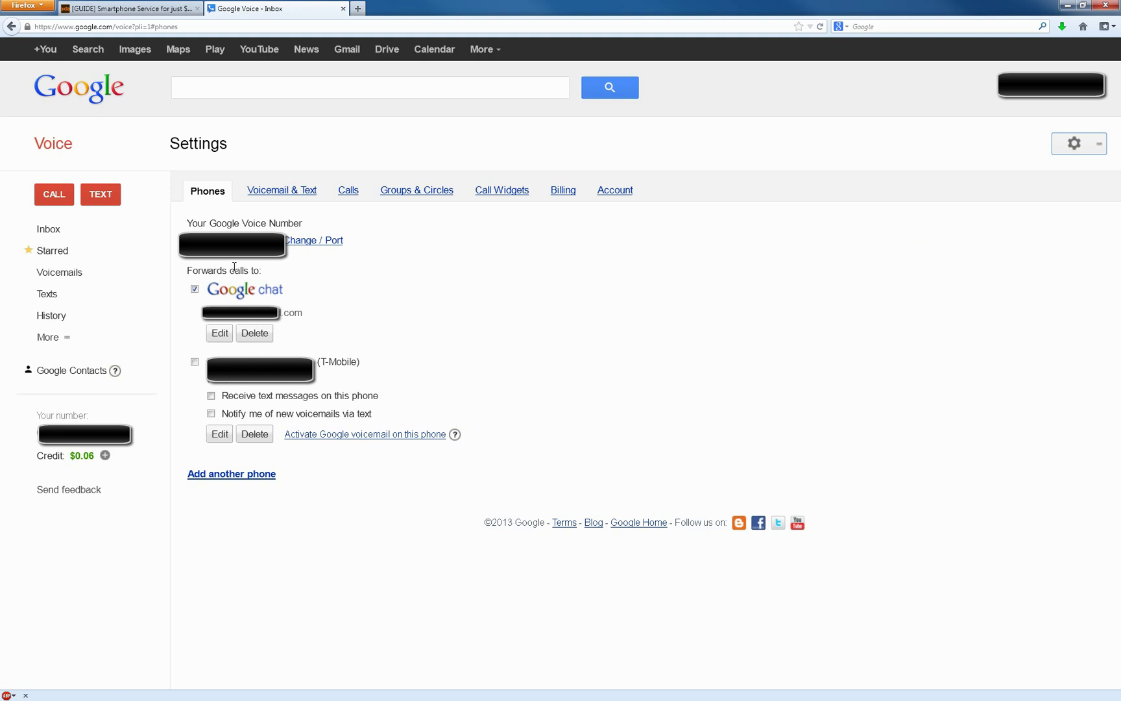
{"action": "left_click_drag", "start_coordinate": [234, 270], "coordinate": [208, 271]}
{"action": "left_click", "coordinate": [220, 334]}
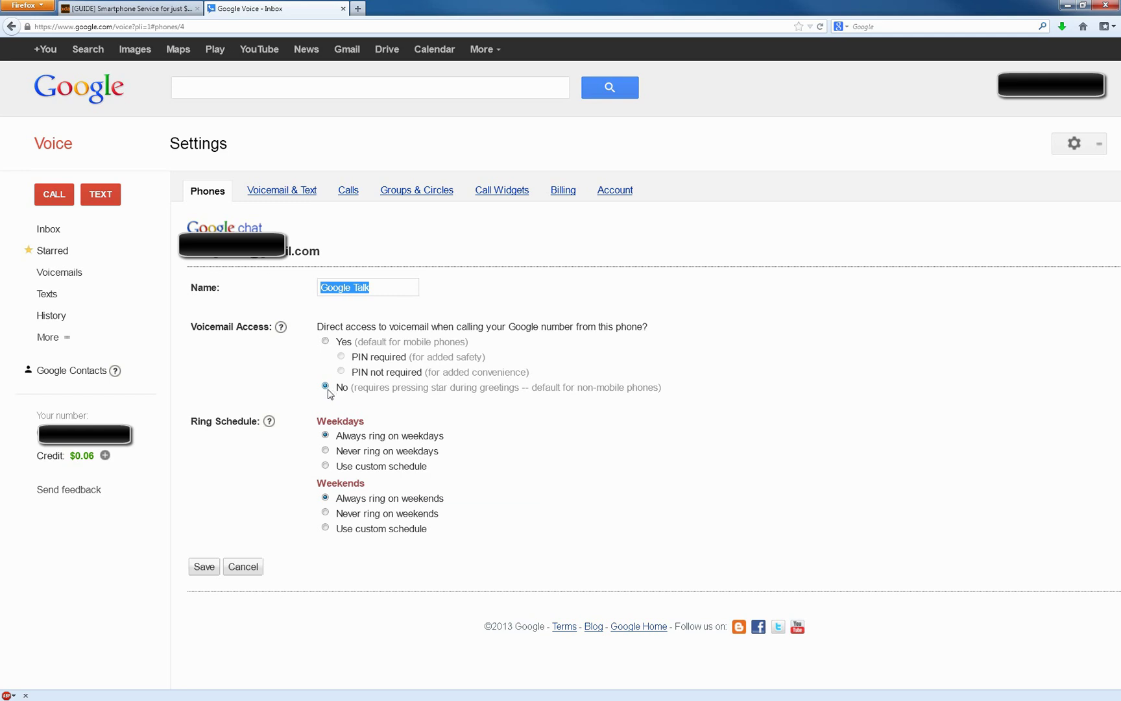
{"action": "left_click_drag", "start_coordinate": [190, 422], "coordinate": [370, 452]}
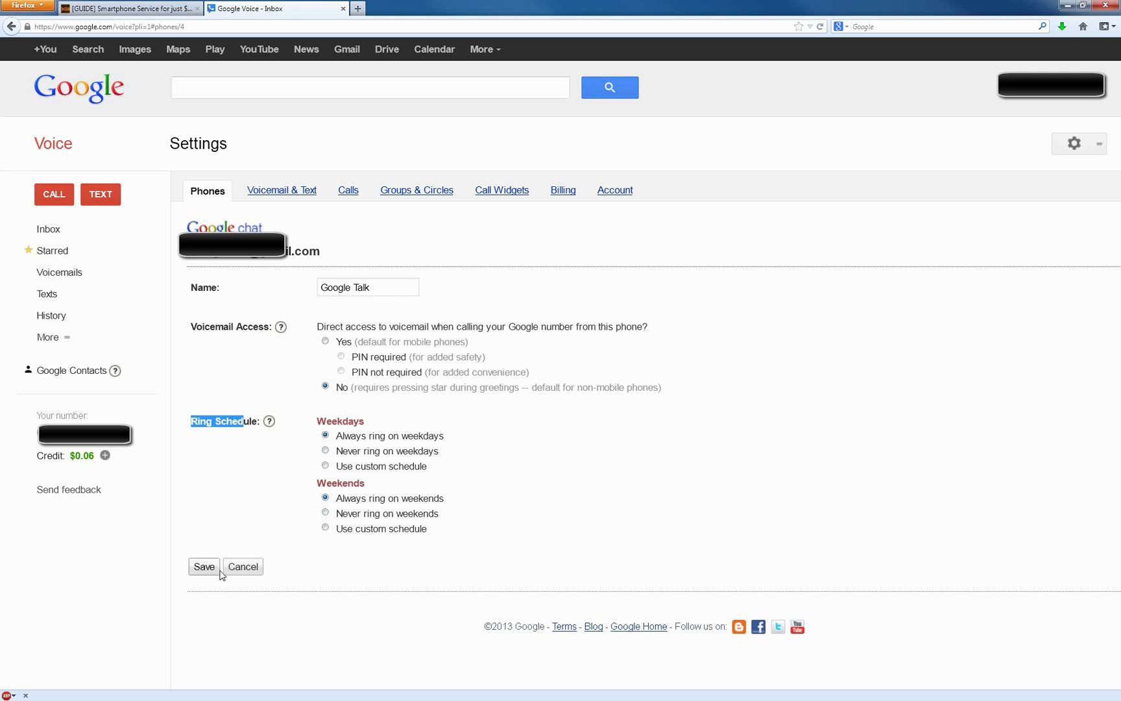
{"action": "left_click", "coordinate": [251, 574]}
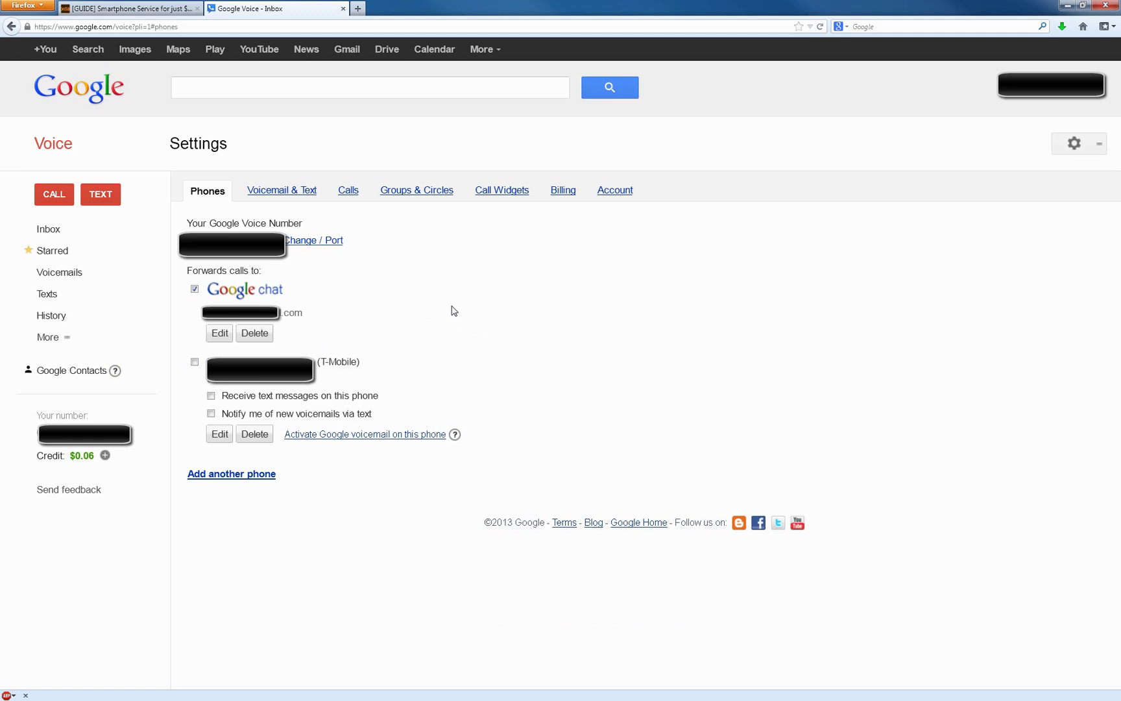
Review the T-Mobile phone's advanced voicemail, ring schedule and forwarding options, then cancel the edit
{"action": "left_click", "coordinate": [221, 435]}
{"action": "left_click", "coordinate": [254, 396]}
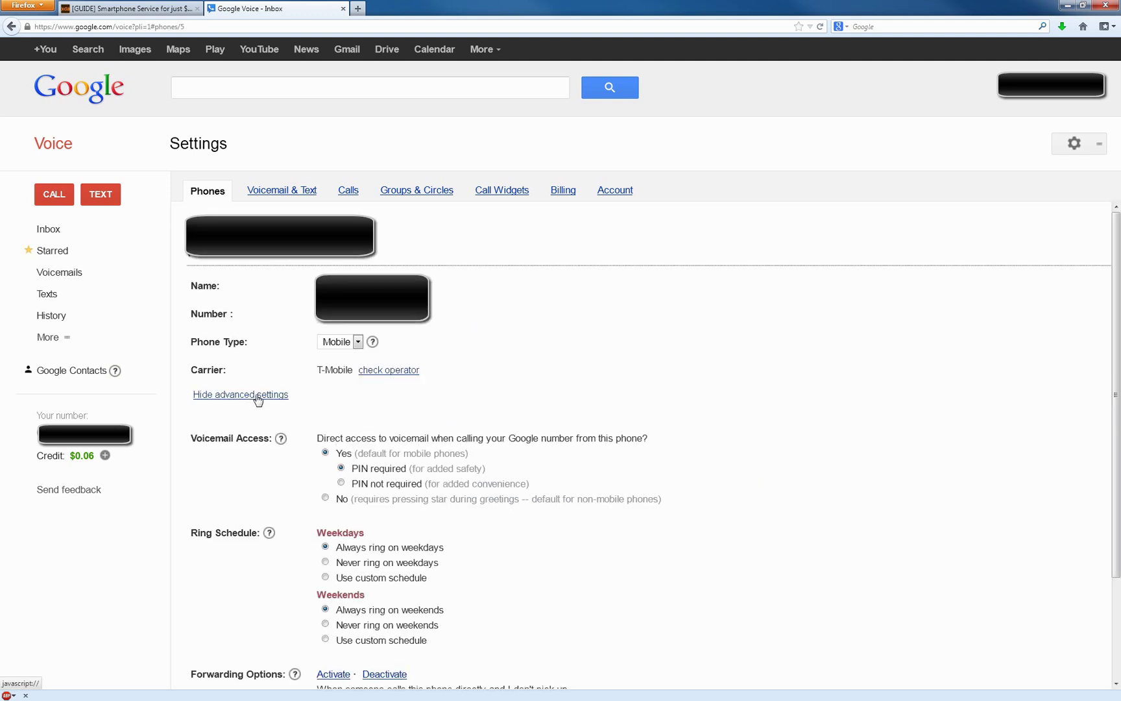
{"action": "scroll", "coordinate": [495, 374], "scroll_direction": "down", "scroll_amount": 3}
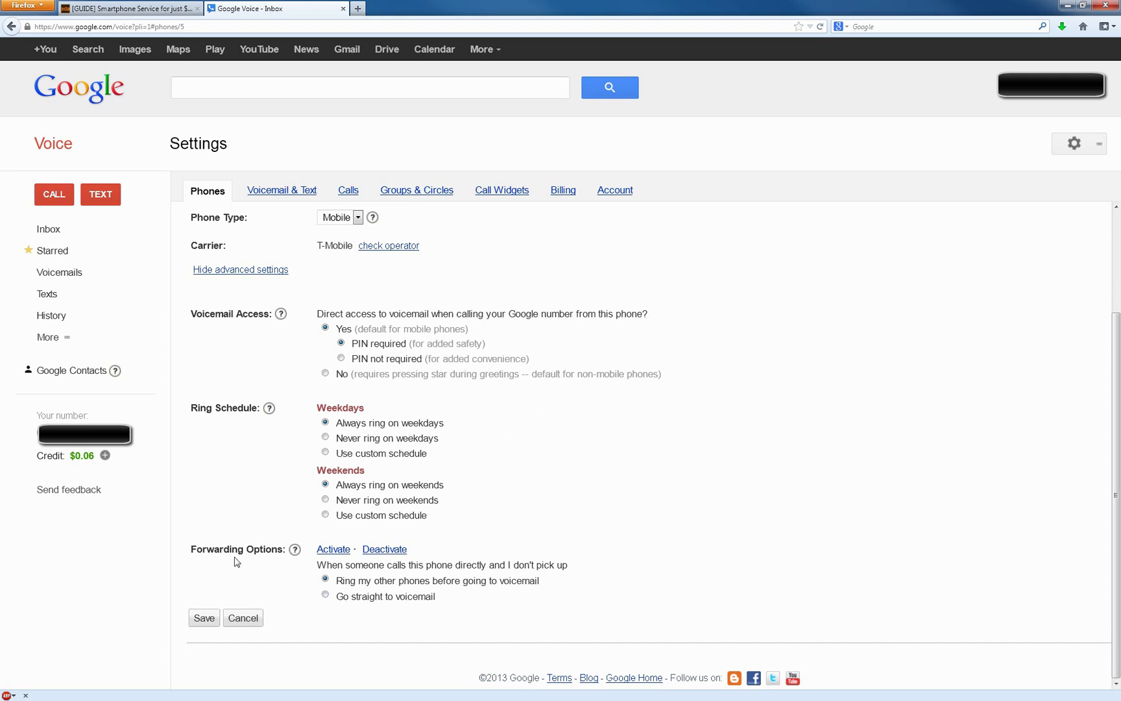
{"action": "left_click_drag", "start_coordinate": [366, 581], "coordinate": [463, 581]}
{"action": "left_click", "coordinate": [229, 615]}
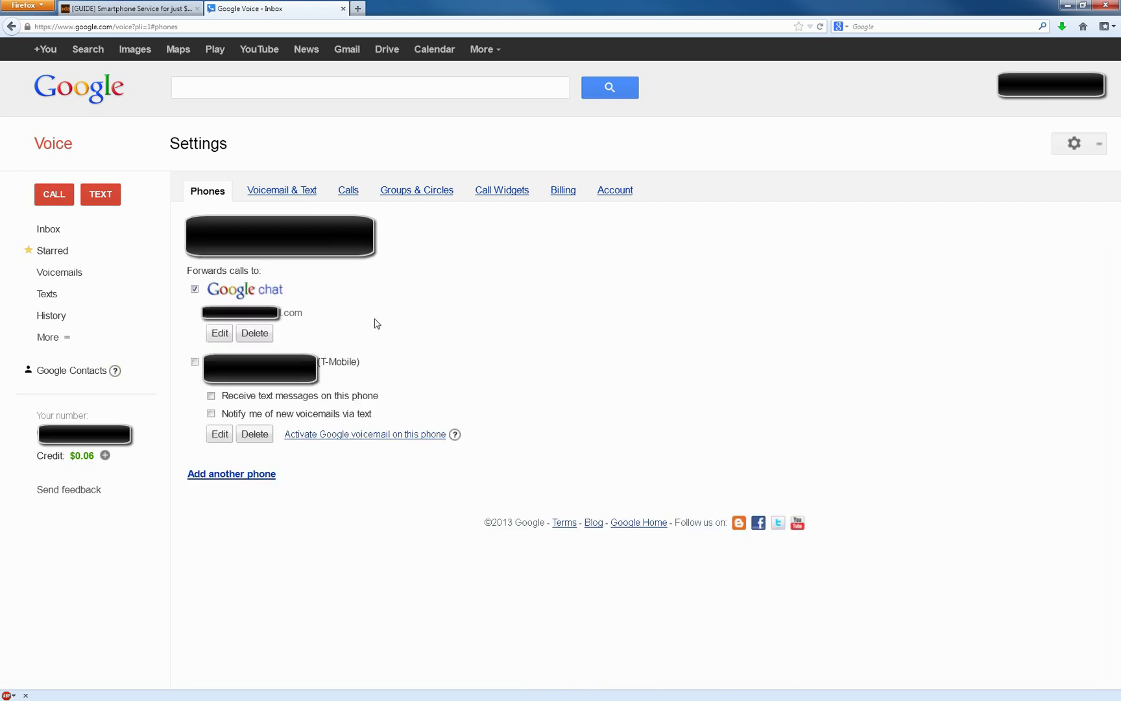
Review the Voicemail & Text, Calls, and Groups & Circles settings, choosing to display the caller's number for incoming caller ID
{"action": "left_click", "coordinate": [282, 191]}
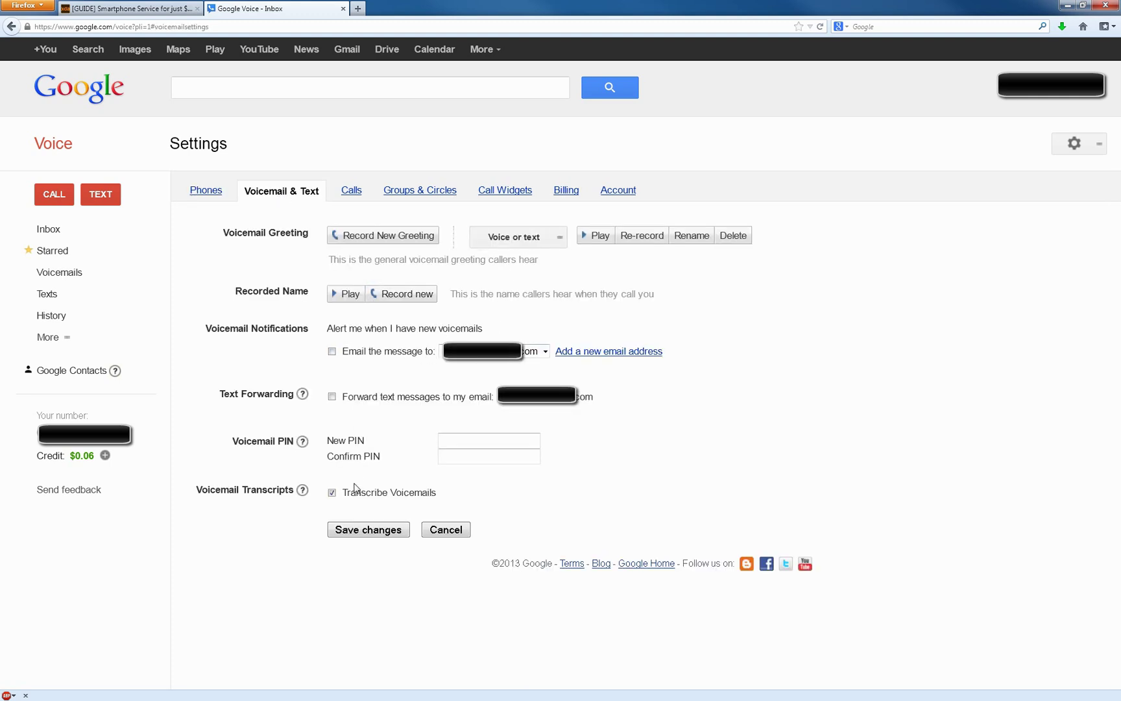
{"action": "left_click", "coordinate": [351, 191]}
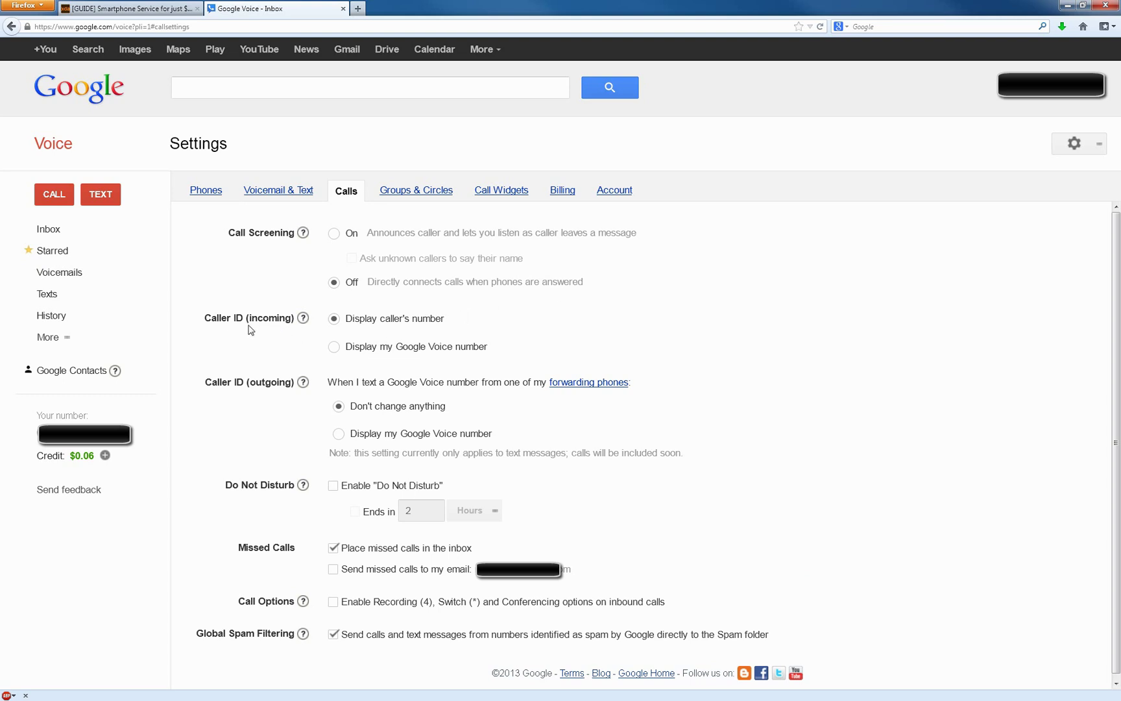
{"action": "left_click", "coordinate": [334, 318]}
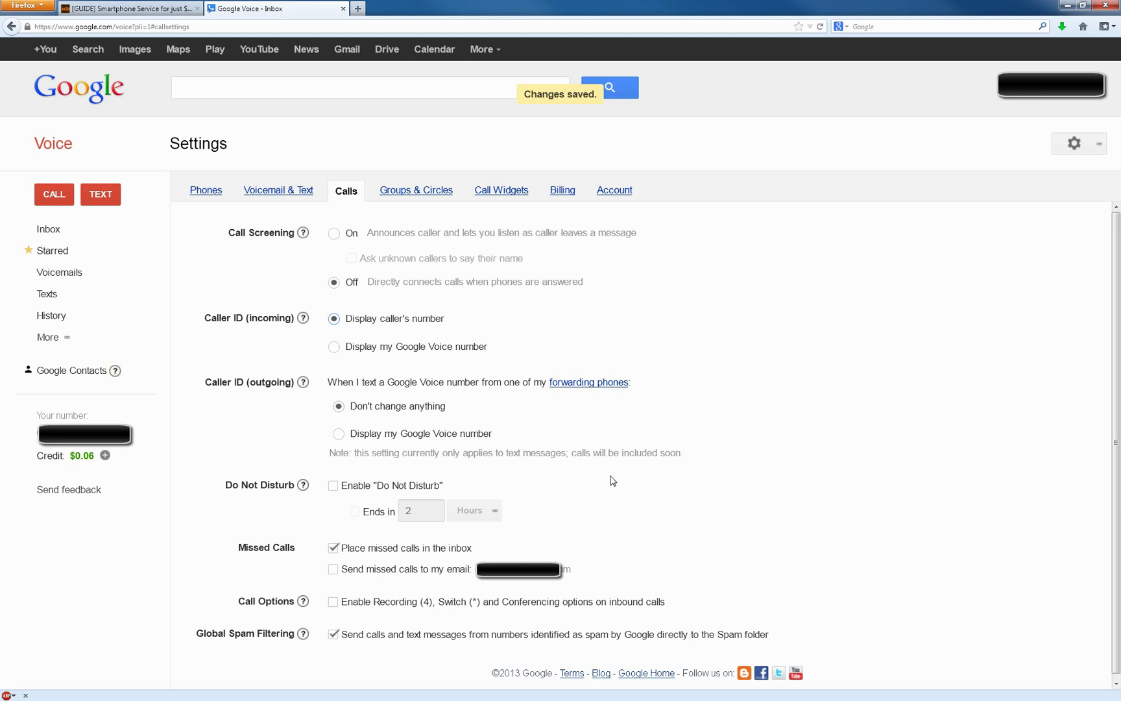
{"action": "scroll", "coordinate": [587, 479], "scroll_direction": "down", "scroll_amount": 1}
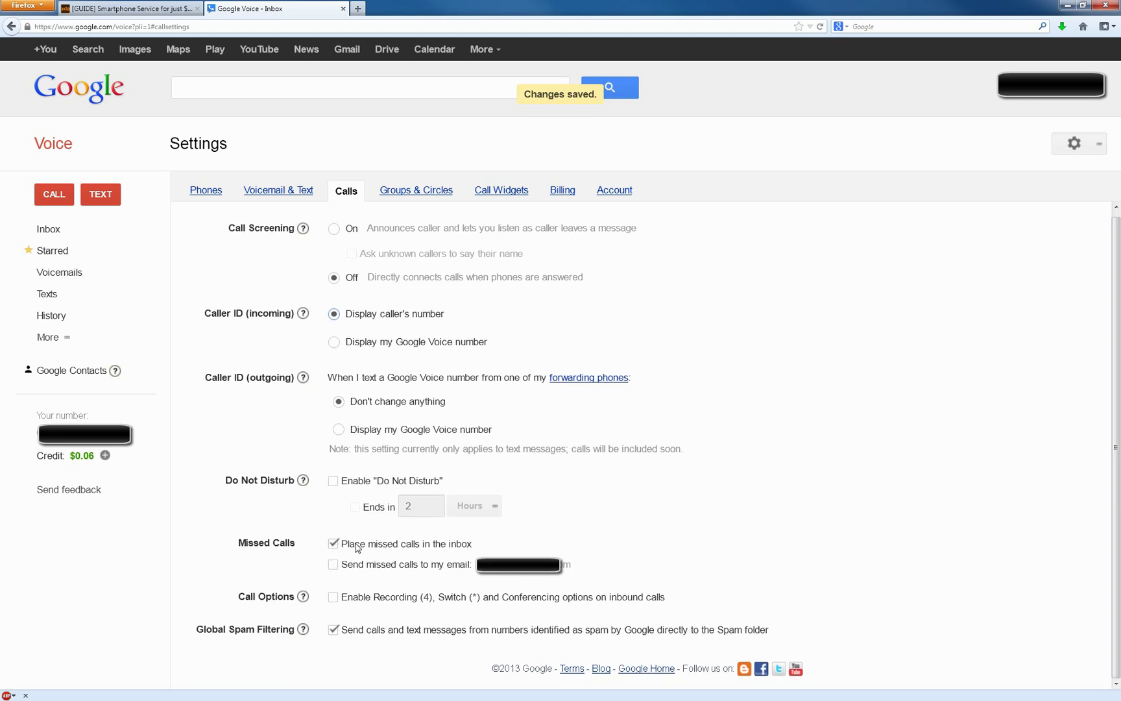
{"action": "left_click", "coordinate": [464, 545]}
{"action": "left_click", "coordinate": [333, 543]}
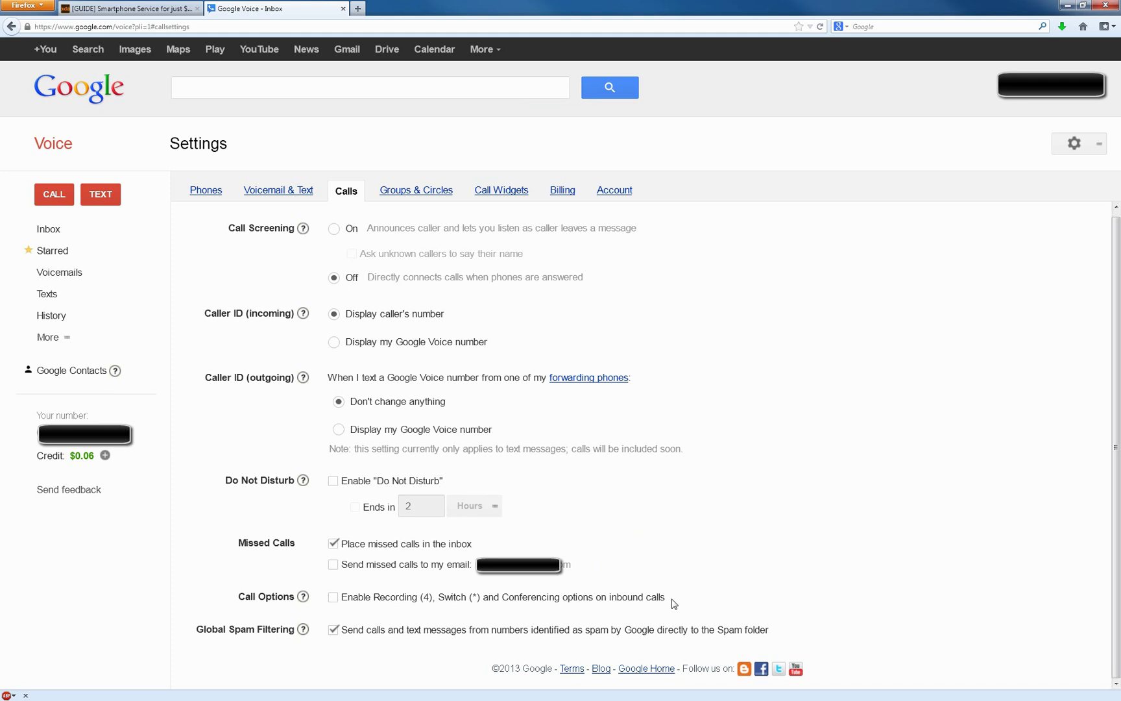
{"action": "left_click", "coordinate": [394, 194]}
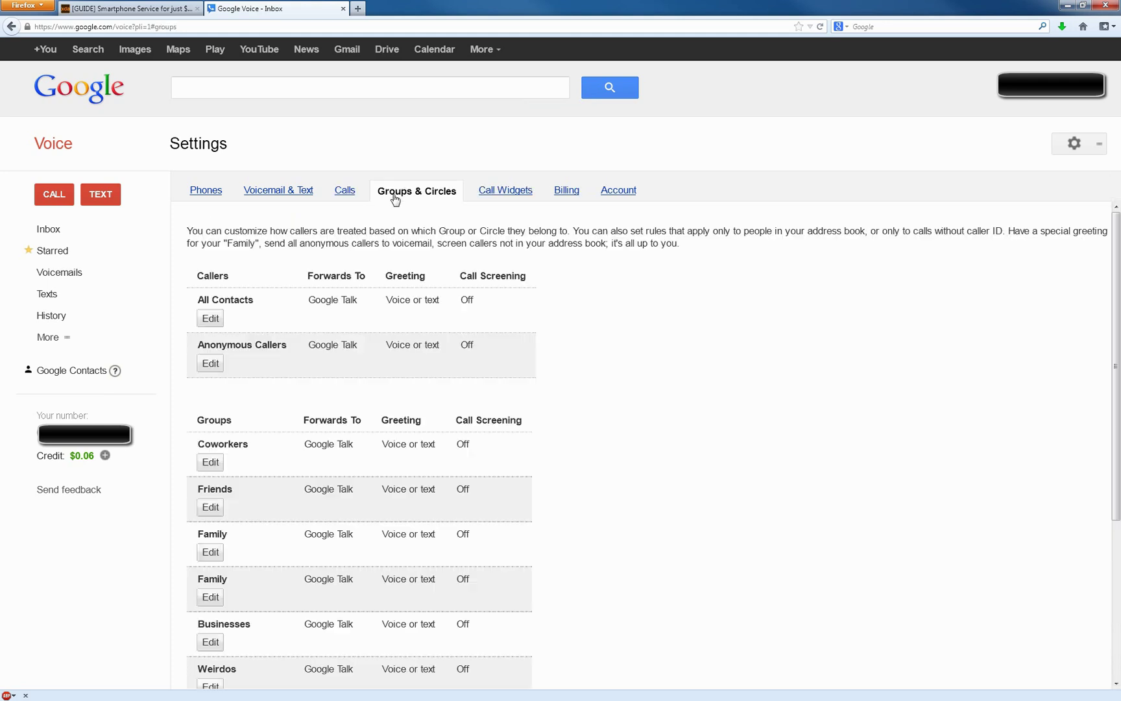
{"action": "left_click", "coordinate": [315, 190]}
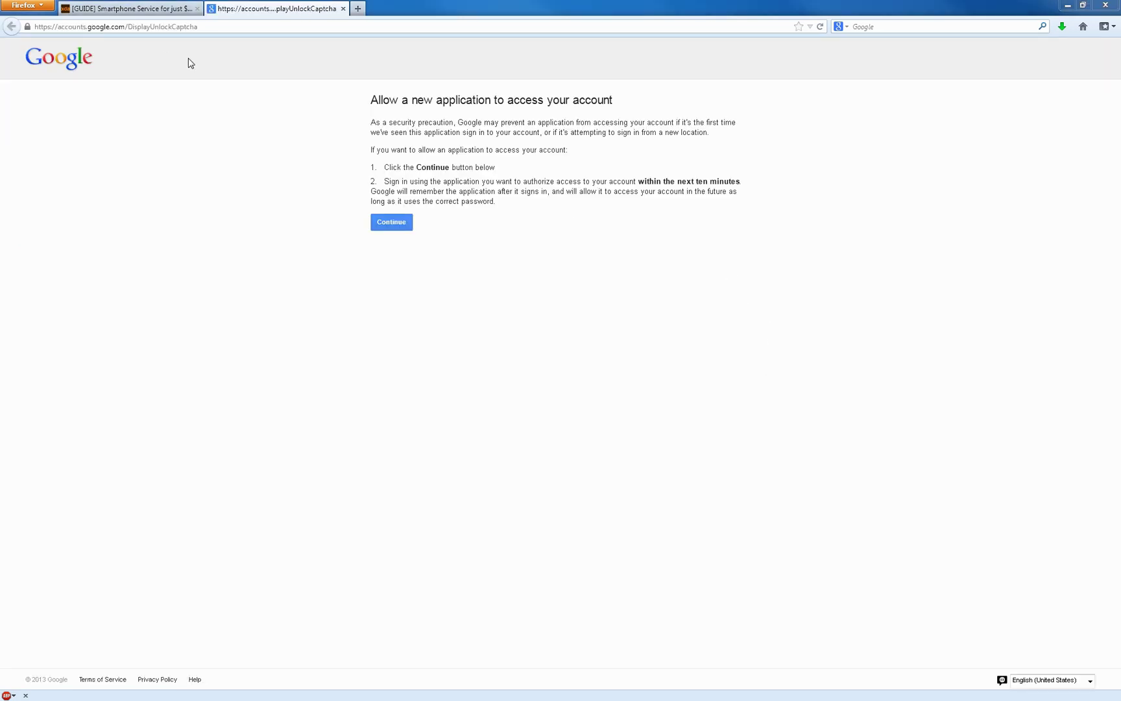
Allow a new application to access the Google account from the accounts.google.com/DisplayUnlockCaptcha page
{"action": "left_click", "coordinate": [233, 25]}
{"action": "left_click", "coordinate": [243, 26]}
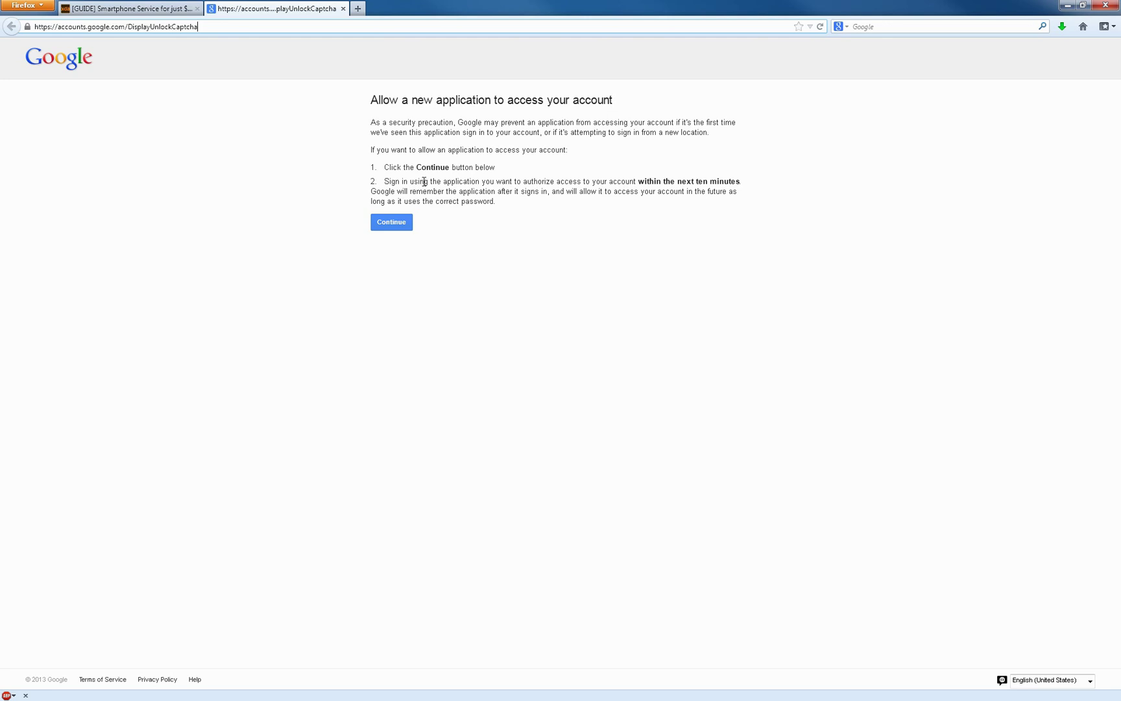
{"action": "left_click_drag", "start_coordinate": [424, 182], "coordinate": [601, 181]}
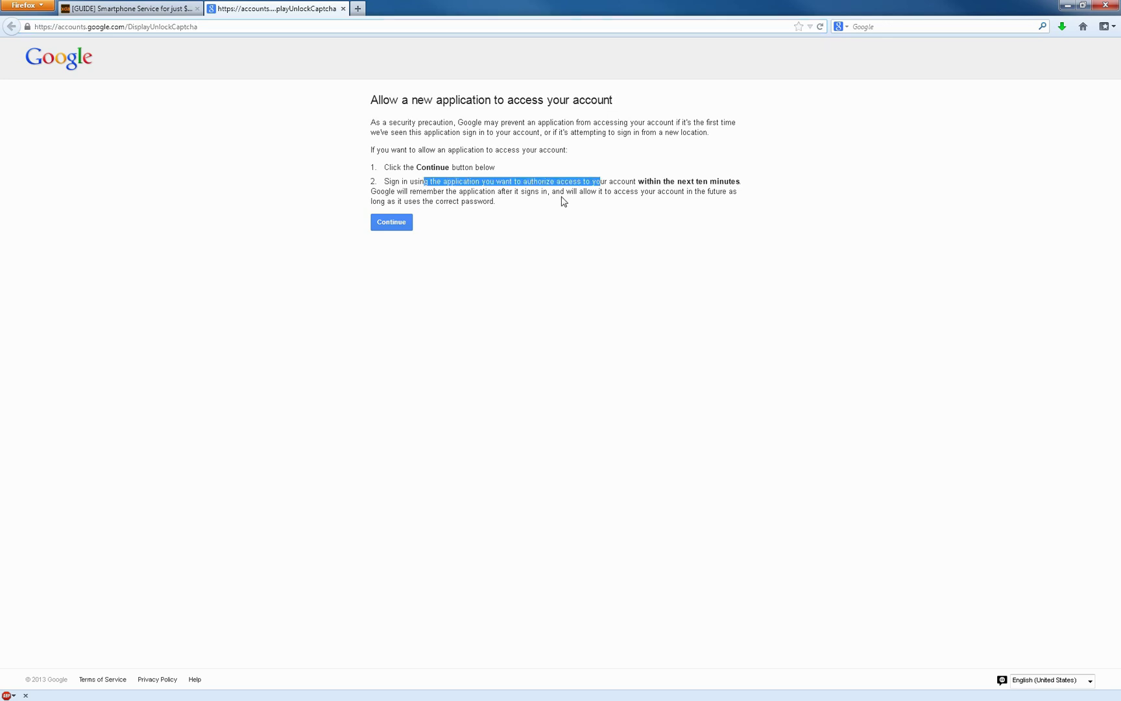
{"action": "left_click", "coordinate": [399, 224]}
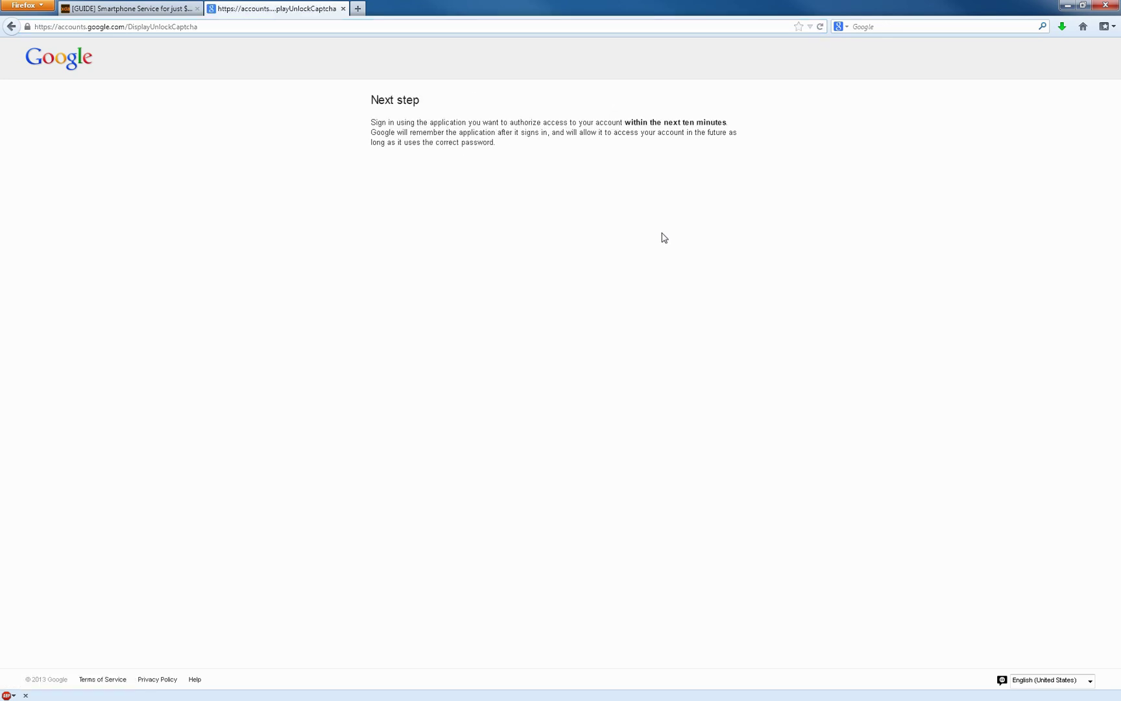
Read the Next step instructions about signing in with the application to authorize, and check the page's address
{"action": "left_click_drag", "start_coordinate": [568, 122], "coordinate": [701, 123]}
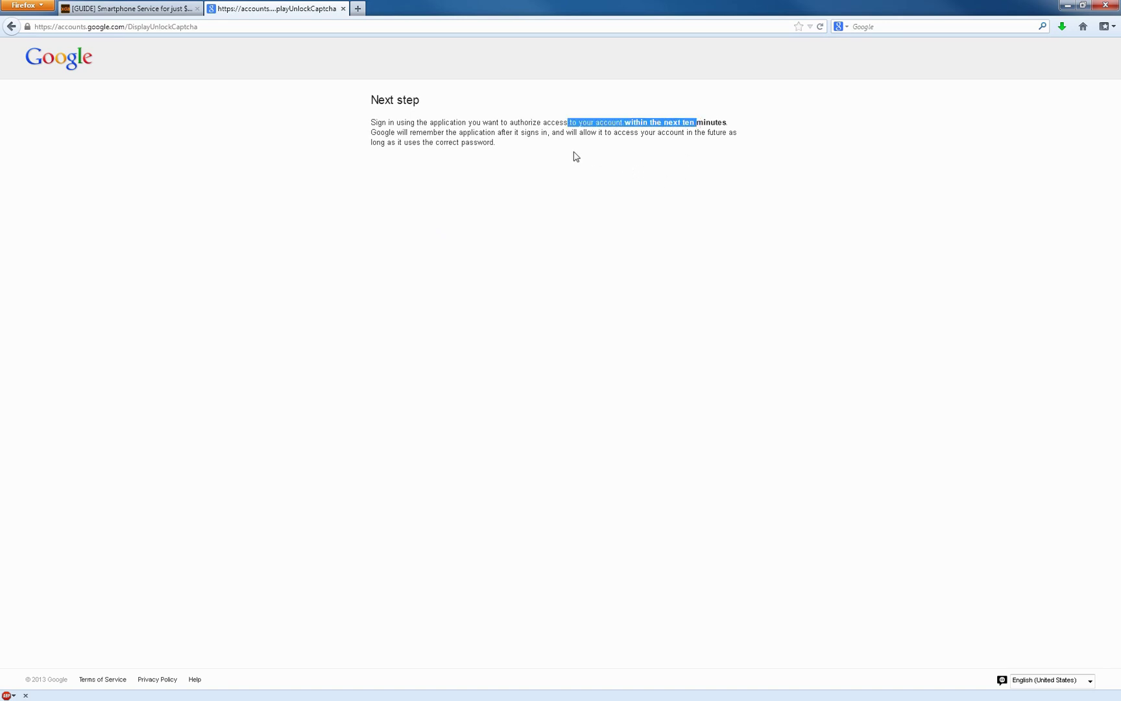
{"action": "left_click_drag", "start_coordinate": [389, 122], "coordinate": [669, 159]}
{"action": "left_click", "coordinate": [668, 158]}
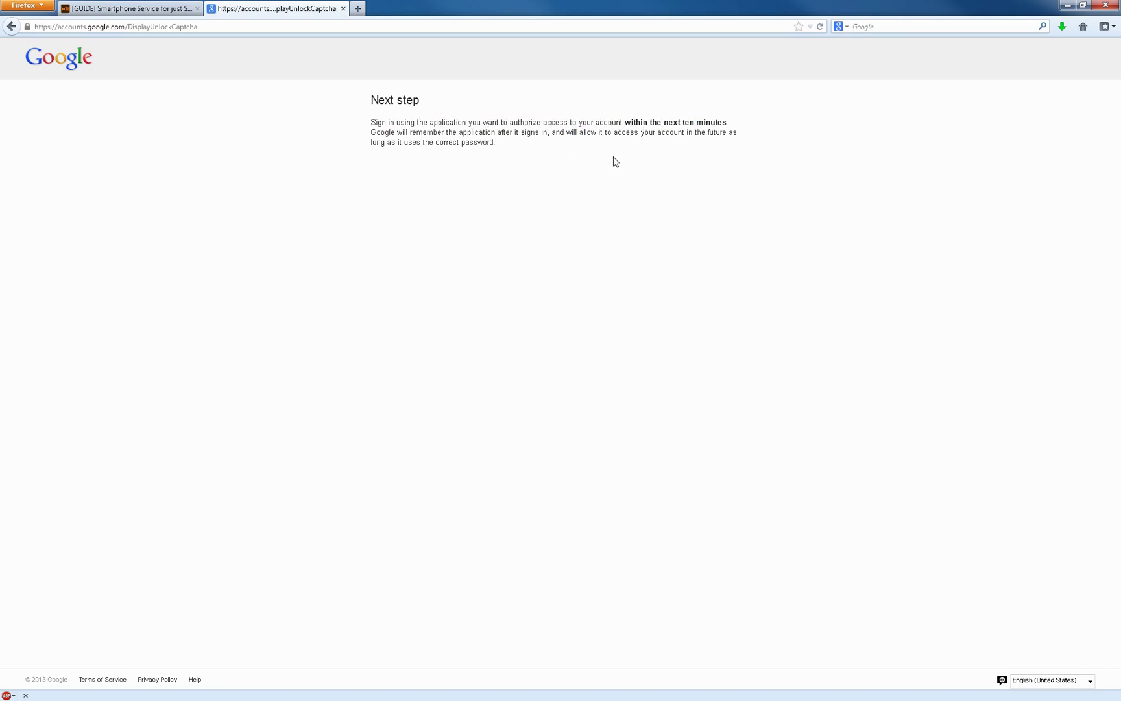
{"action": "left_click", "coordinate": [301, 27]}
{"action": "left_click", "coordinate": [309, 27]}
{"action": "left_click_drag", "start_coordinate": [533, 152], "coordinate": [370, 103]}
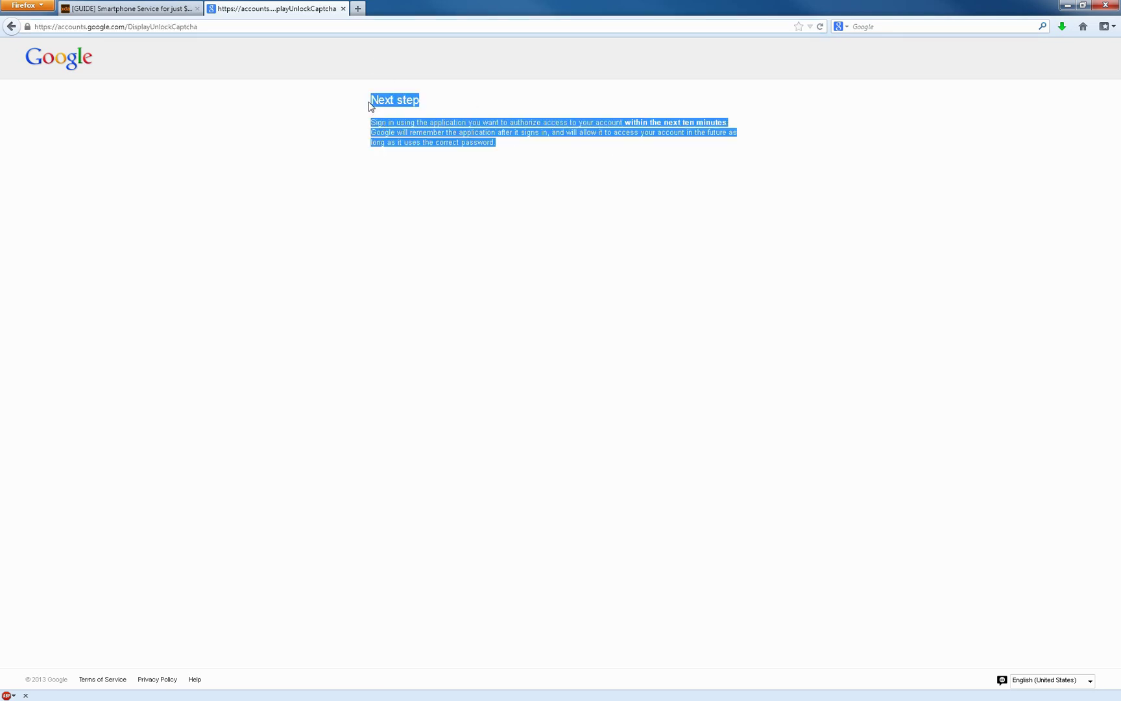
{"action": "left_click", "coordinate": [556, 149]}
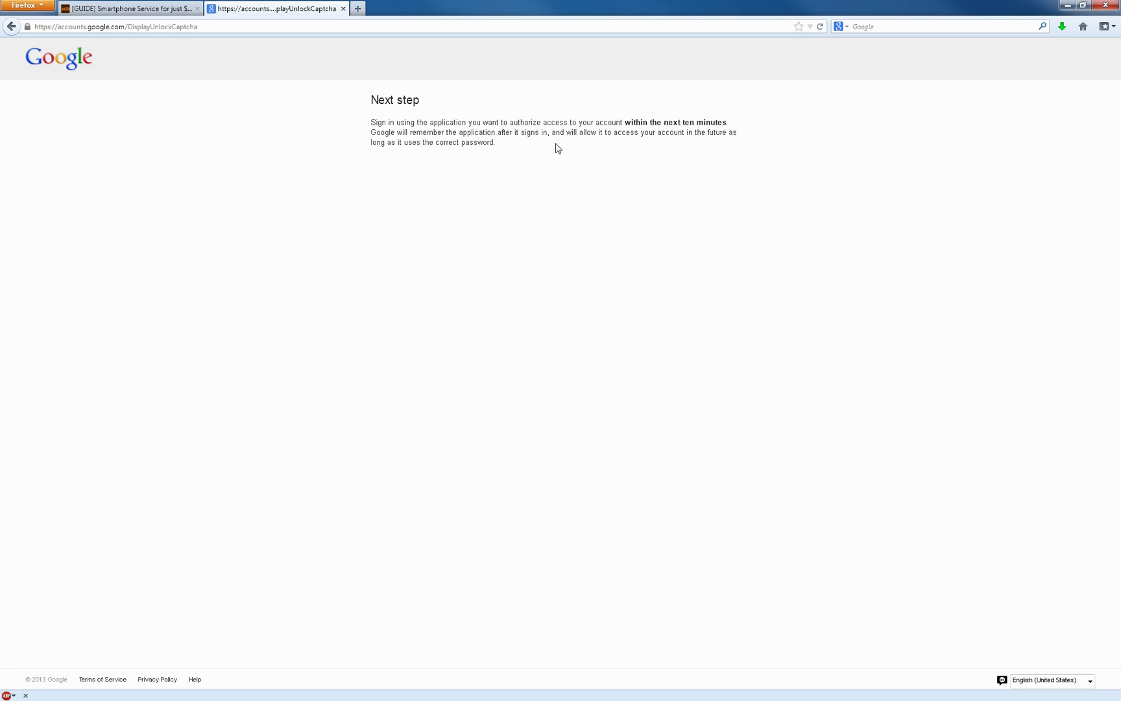